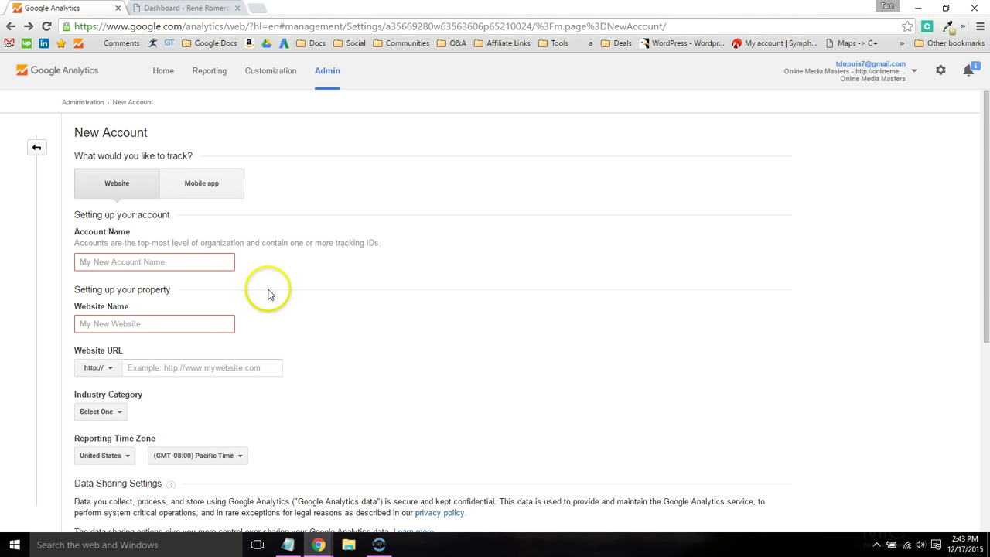
- Enter the account name and reuse the same name as the Website Name
left_click(223, 267)
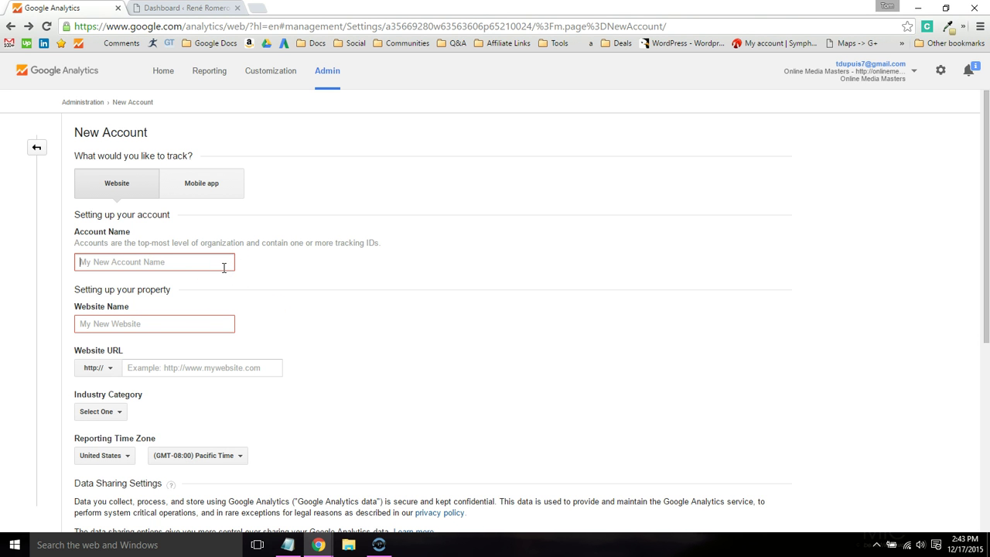
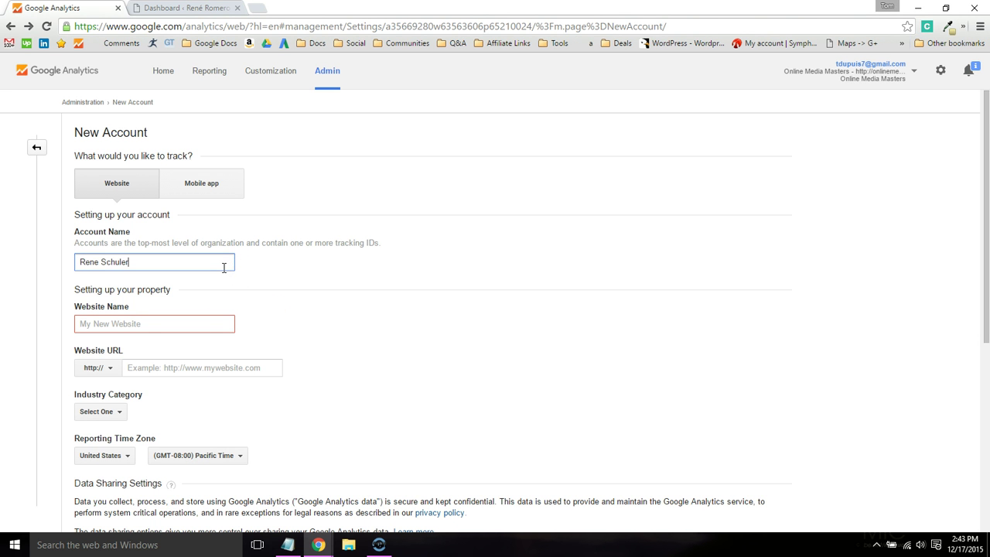
key("ctrl+a")
key("ctrl+c")
left_click(192, 325)
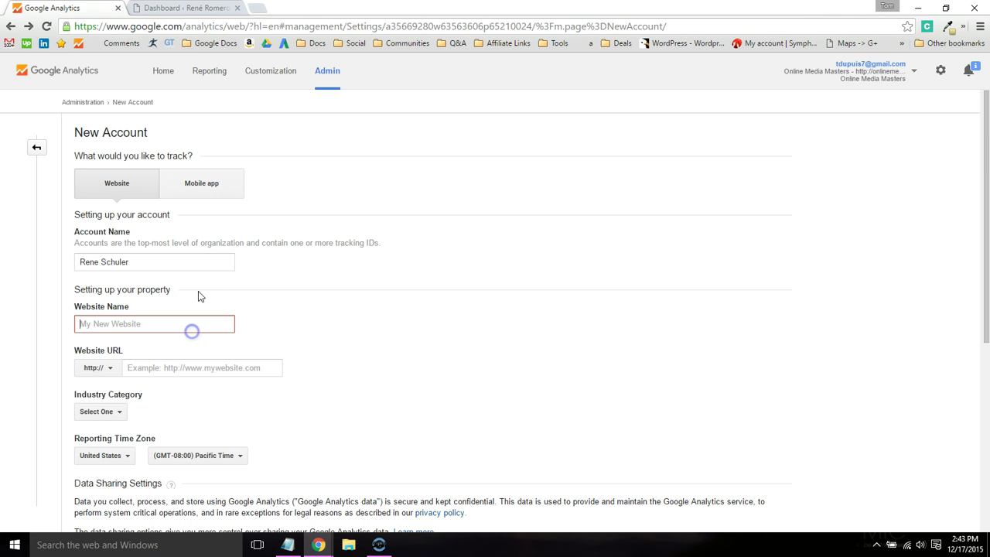
key("ctrl+v")
- Load the site's home page in a new tab and copy its address
left_click(259, 8)
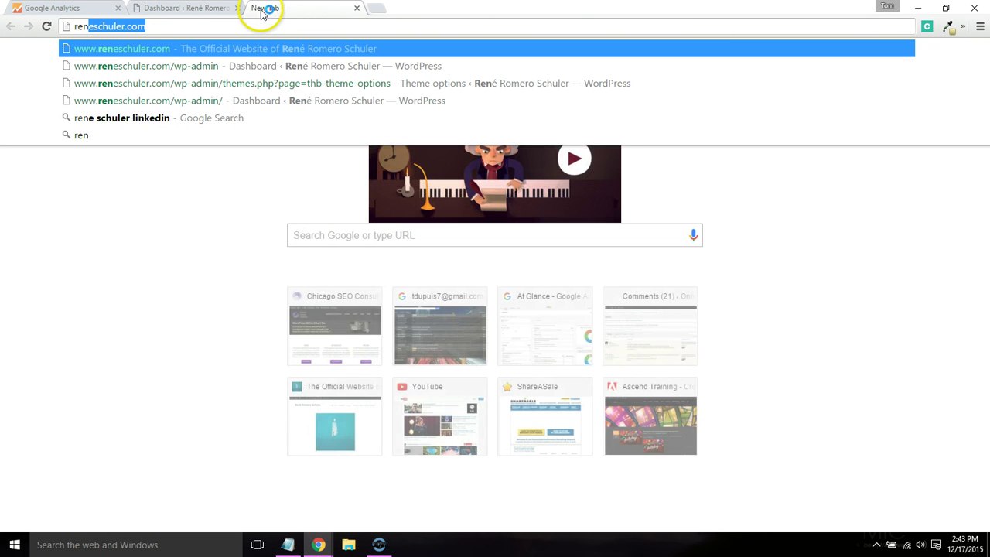
key("Return")
left_click(77, 25)
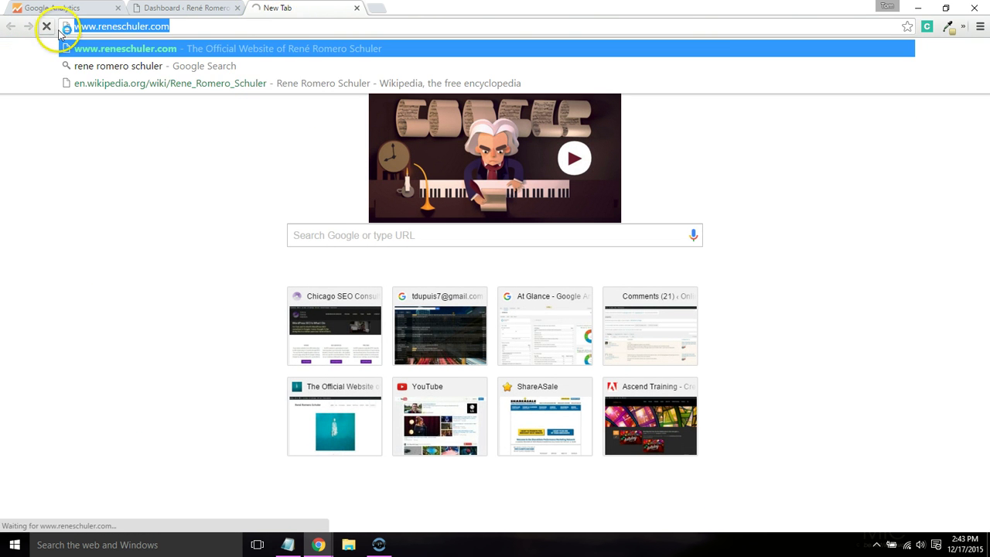
left_click(54, 7)
left_click(162, 363)
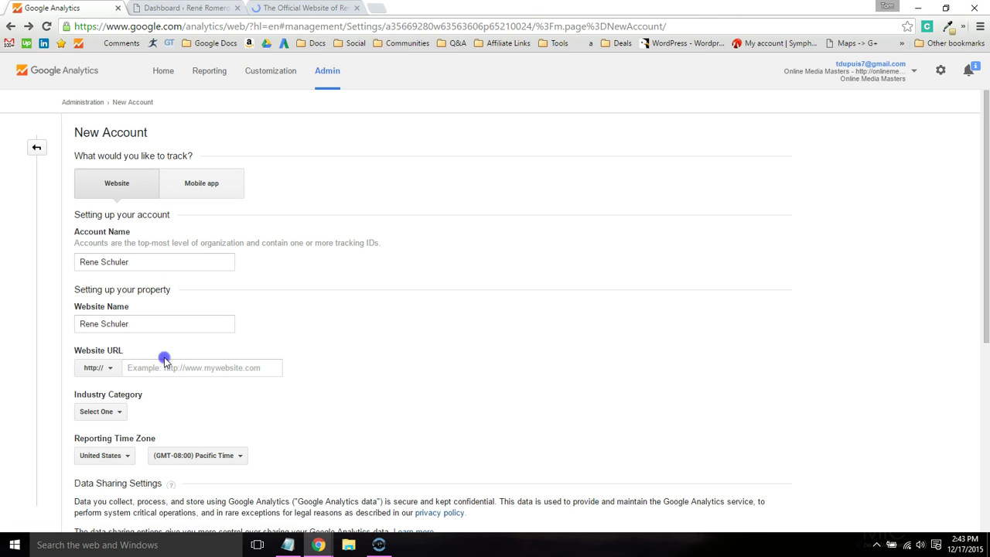
key("ctrl+v")
left_click_drag(147, 369, 126, 368)
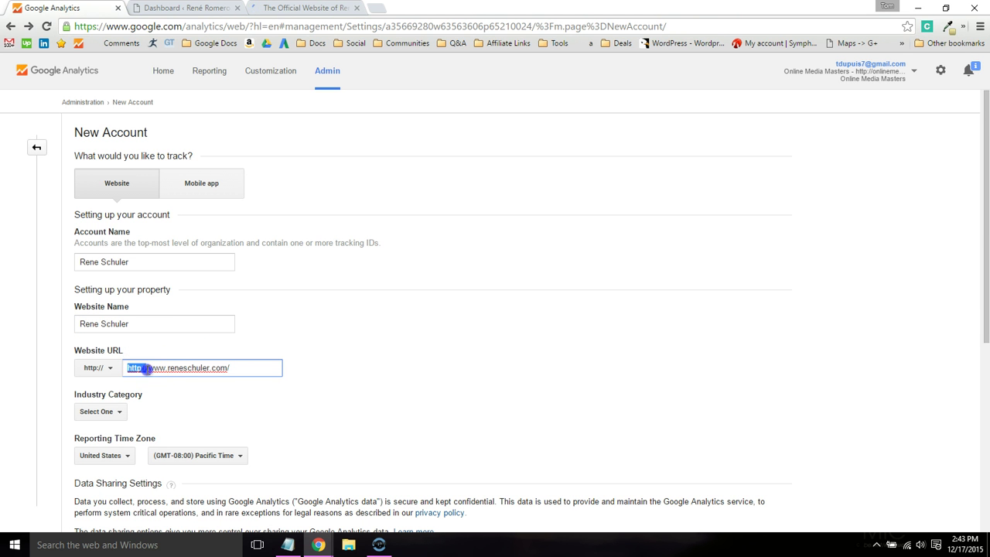
key("BackSpace")
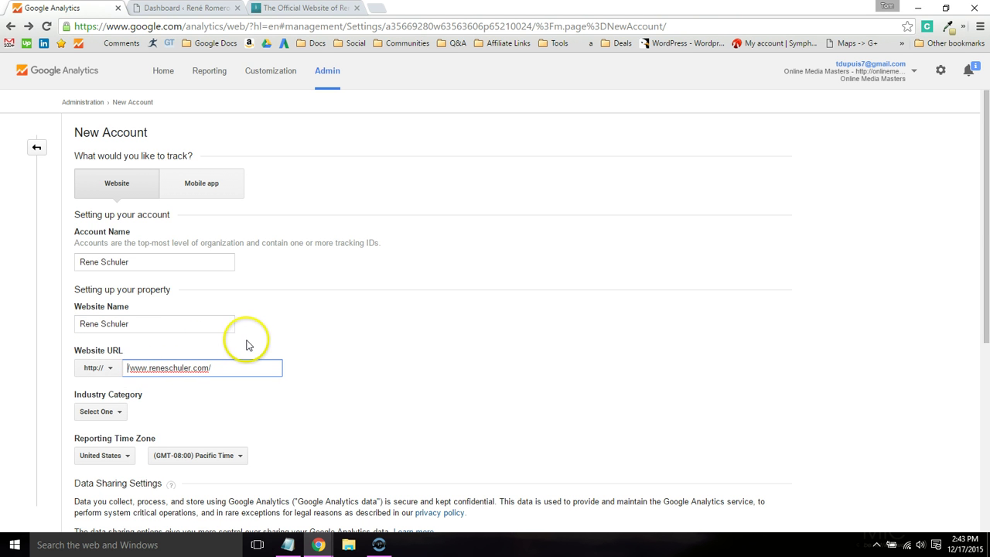
key("Delete")
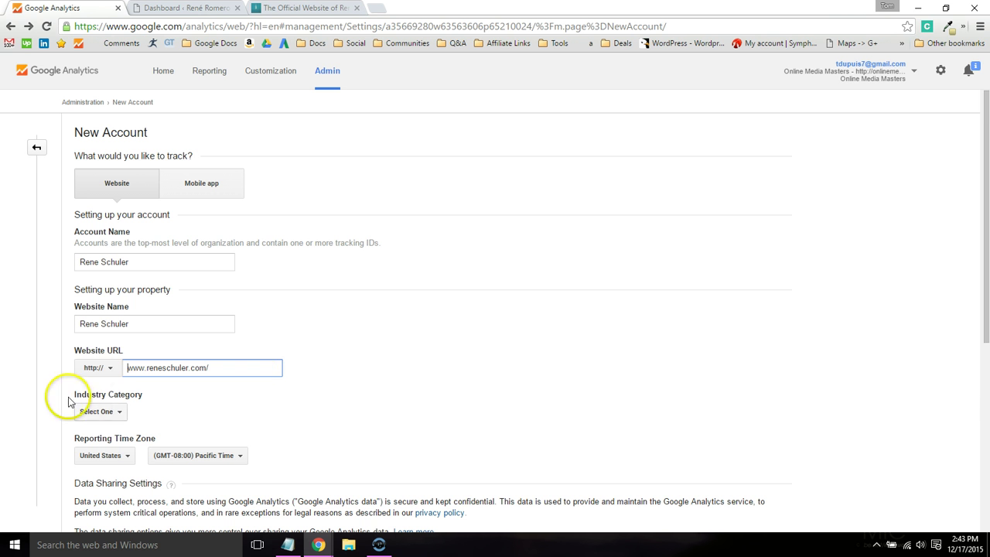
left_click(92, 368)
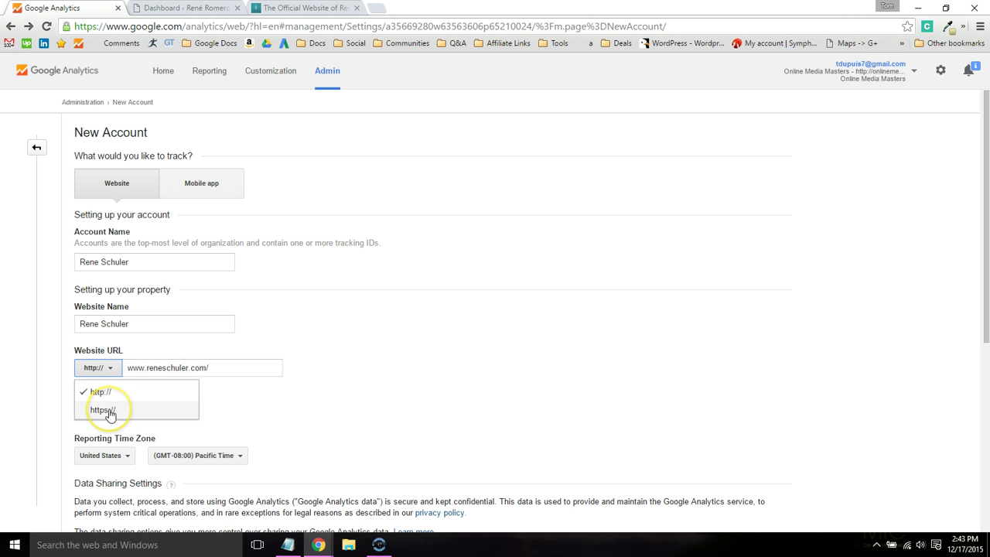
left_click(102, 392)
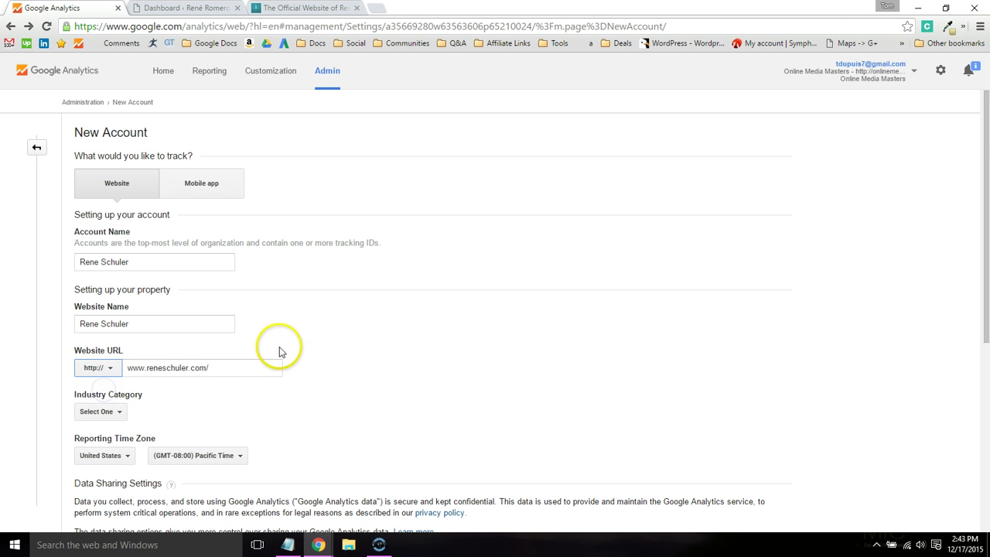
- Choose Arts and Entertainment as industry and (GMT-06:00) Central Time as reporting time zone
scroll(277, 344, "down", 2)
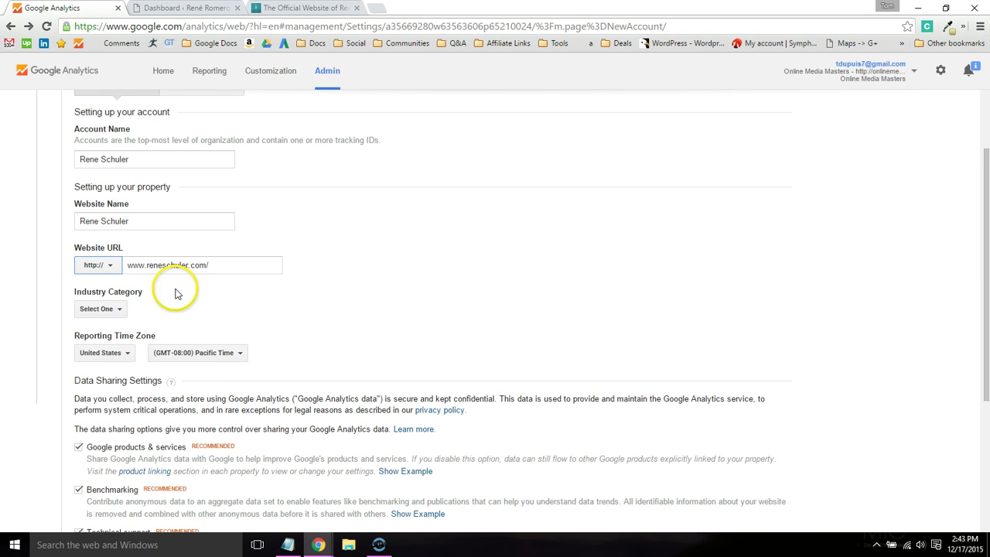
left_click(109, 308)
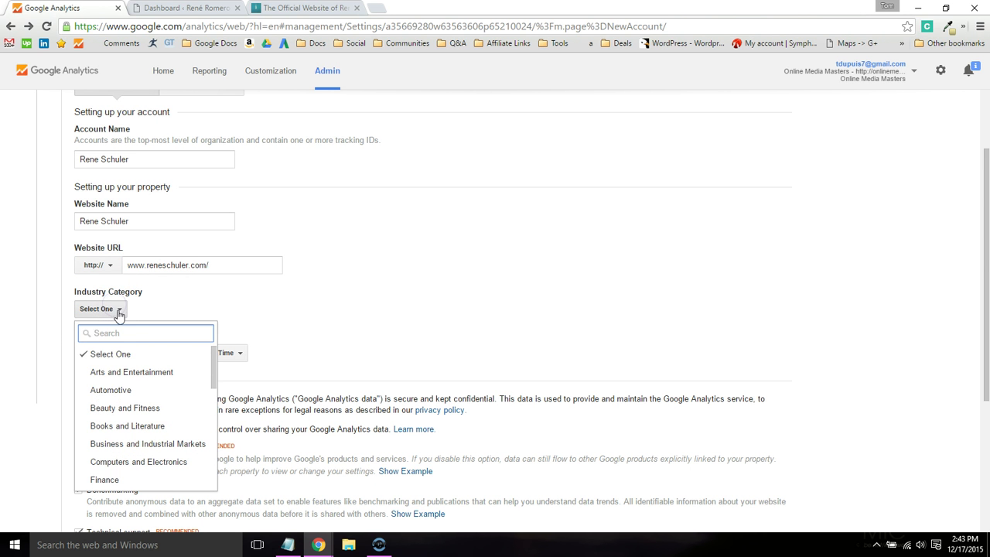
left_click(133, 372)
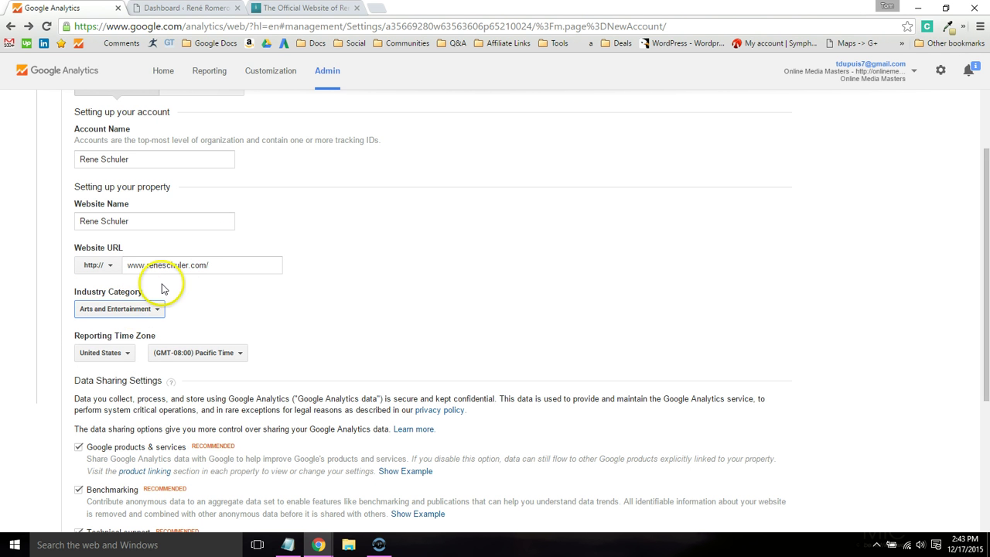
scroll(173, 257, "down", 2)
left_click(193, 248)
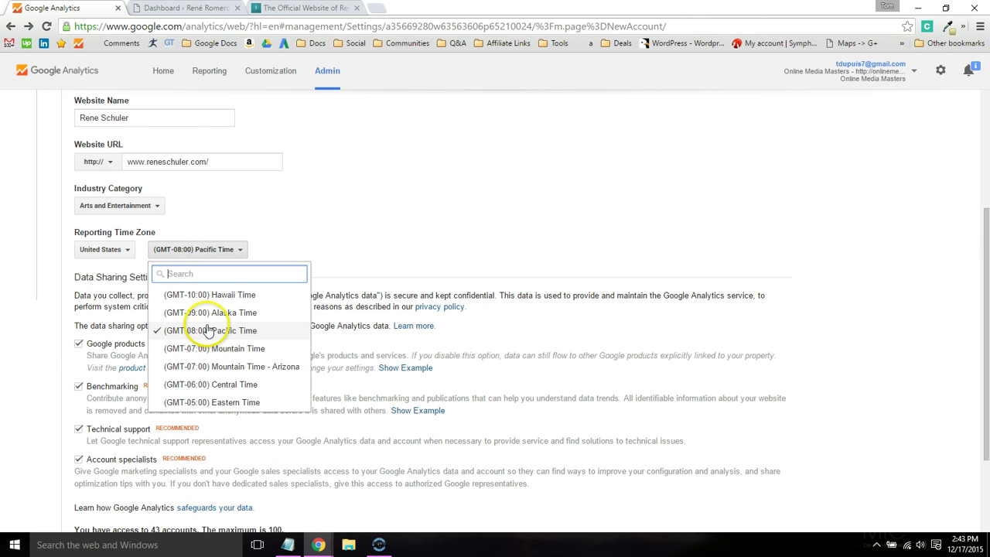
left_click(201, 384)
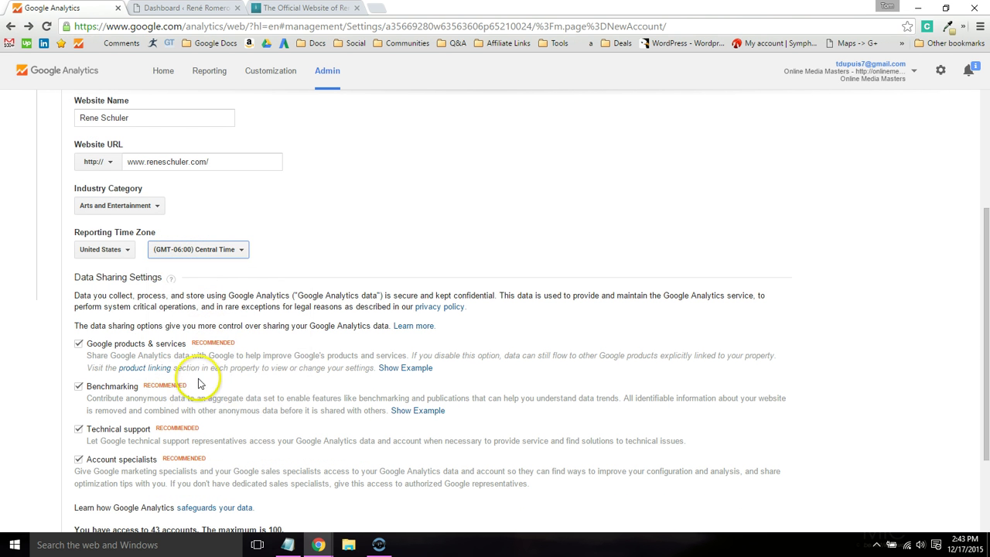
left_click(42, 338)
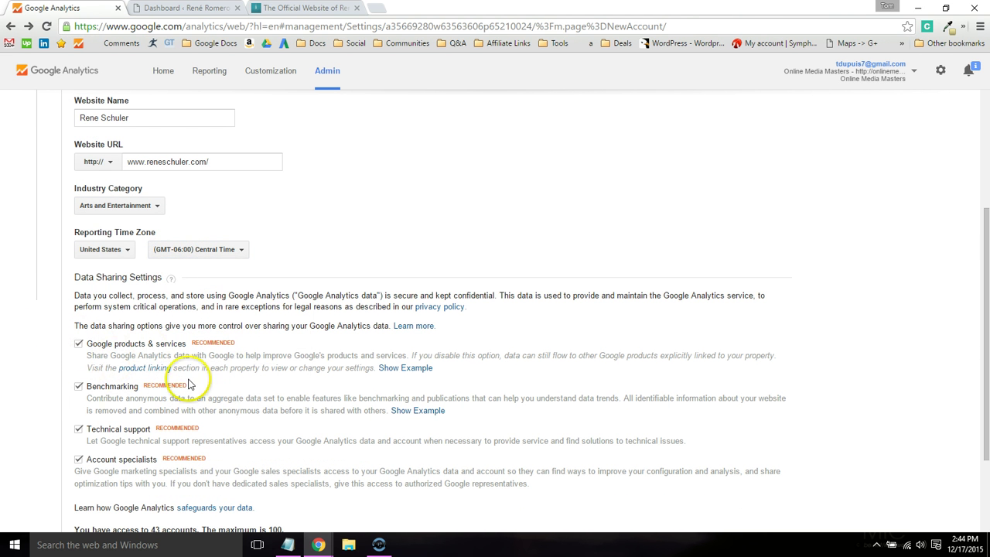
scroll(66, 310, "down", 2)
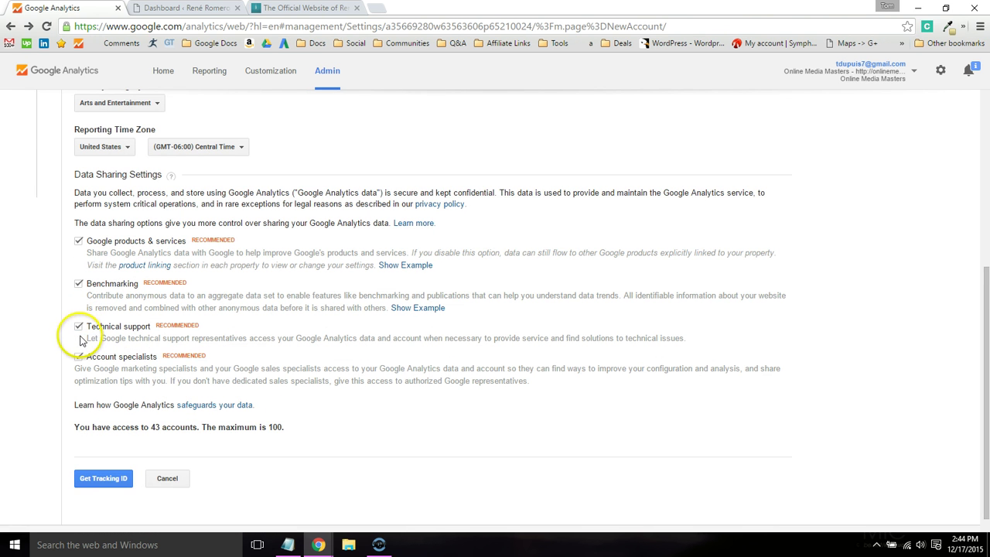
- Request a tracking ID, accept the terms, and select the new Tracking ID and tracking script
left_click(112, 477)
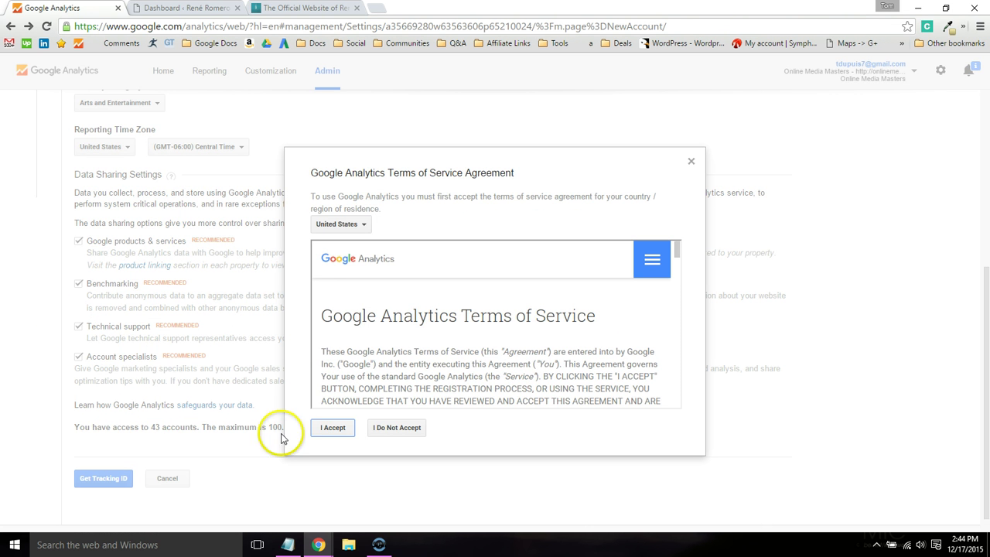
left_click(330, 427)
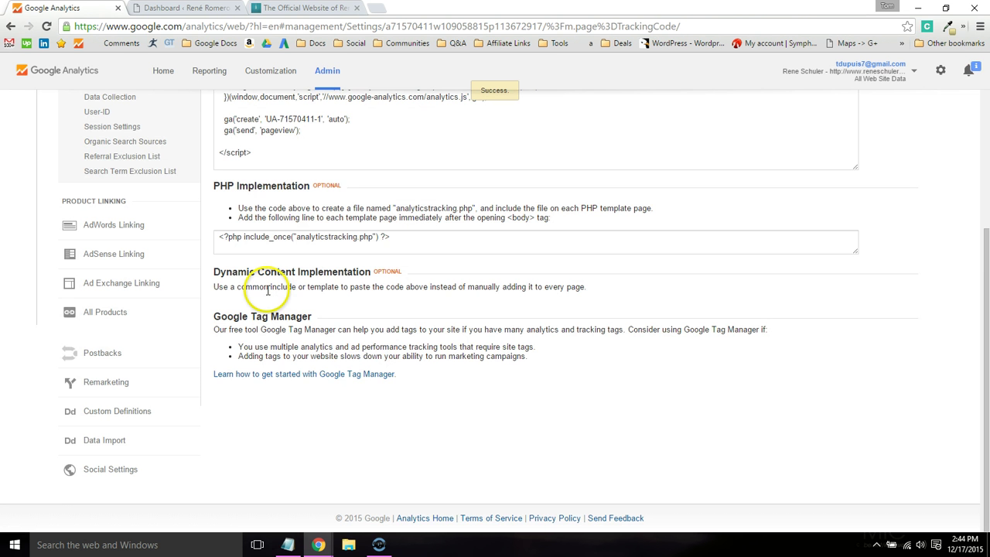
scroll(344, 340, "up", 3)
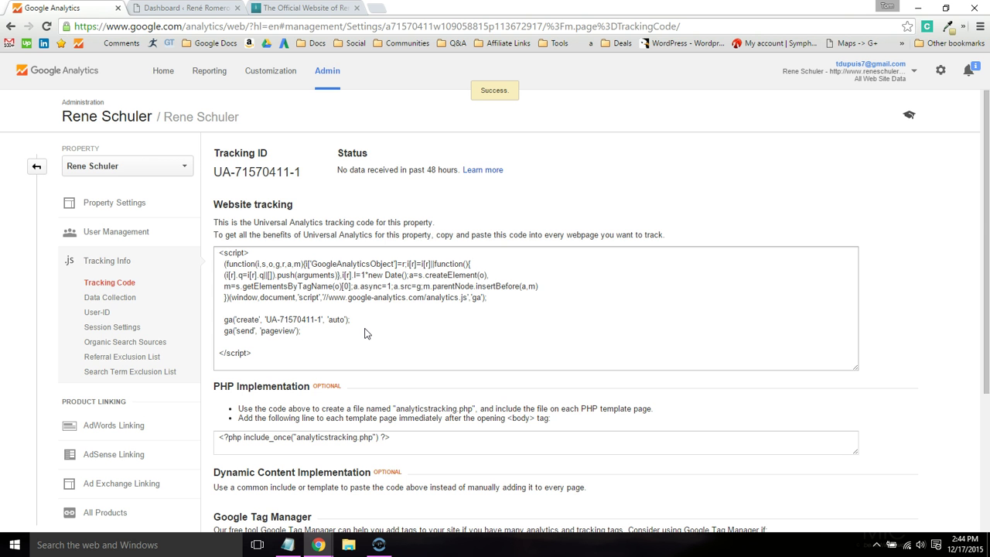
left_click(213, 172)
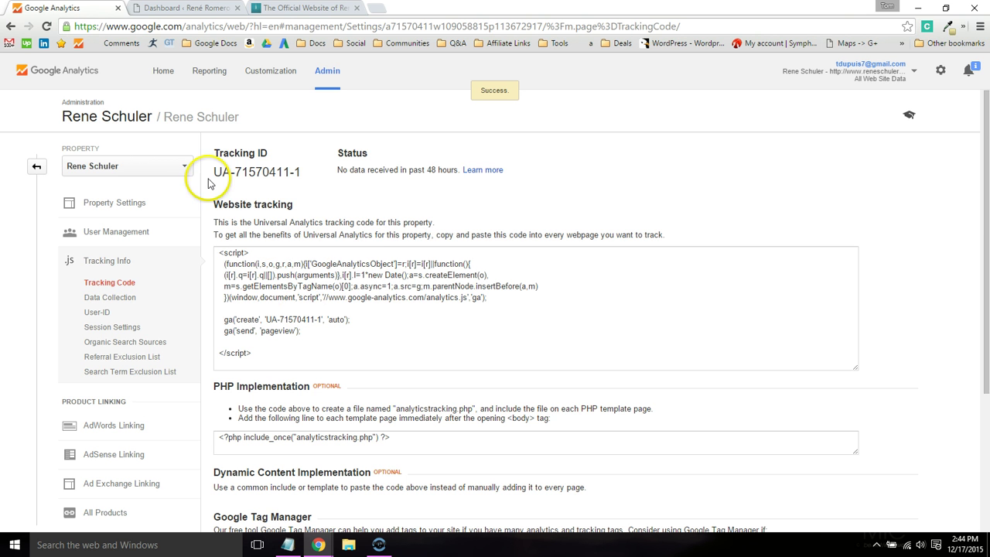
left_click_drag(213, 172, 309, 176)
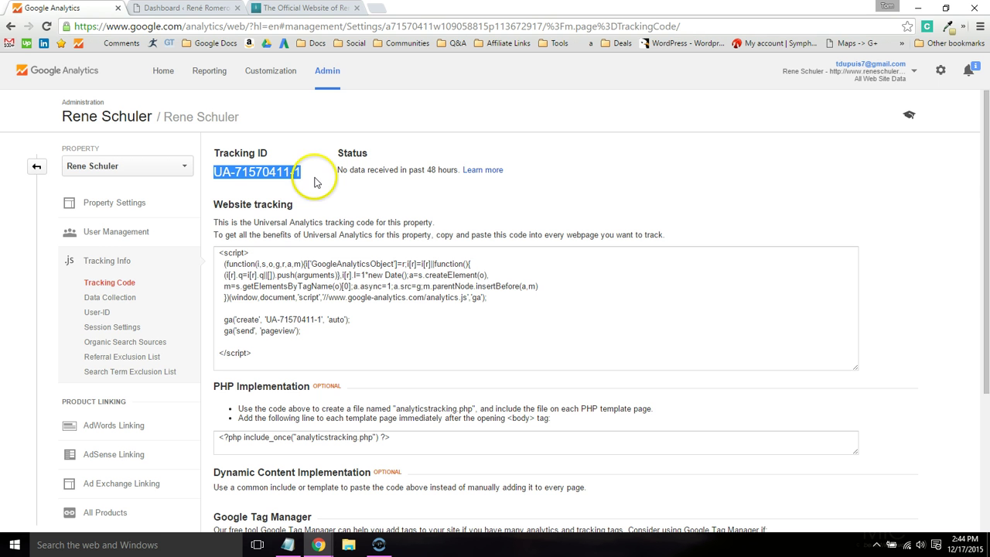
left_click(300, 313)
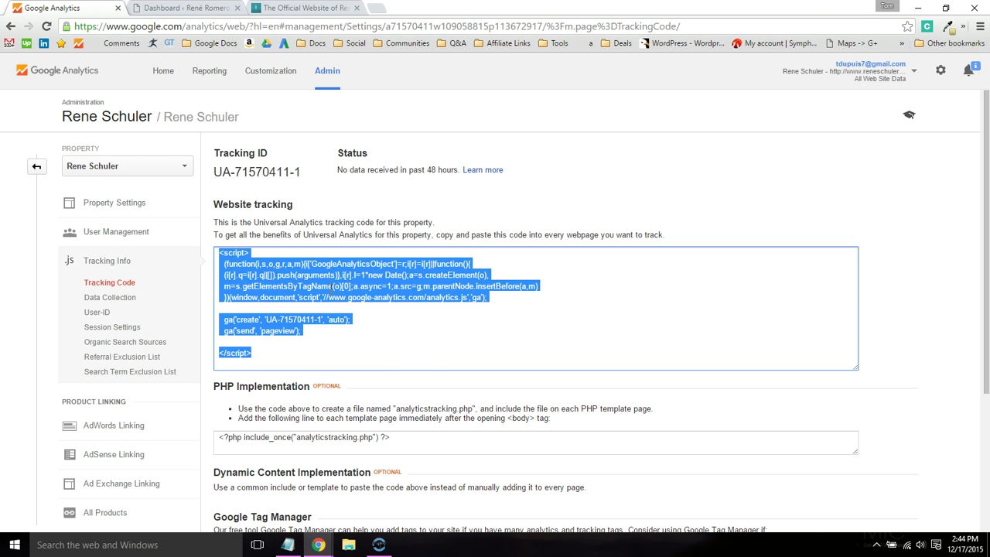
- Go to the theme options page in the WordPress dashboard and scroll to the analytics setting
left_click(185, 8)
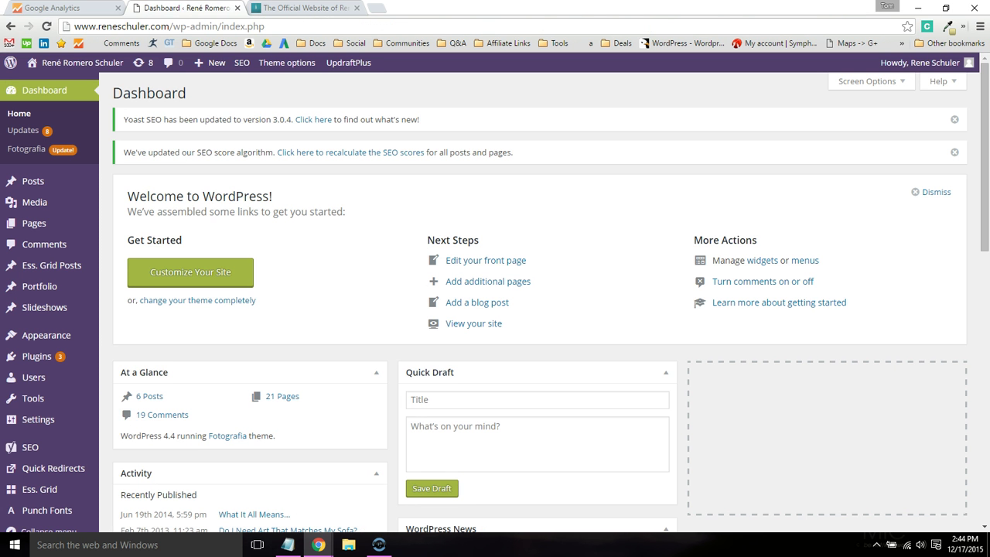
mouse_move(69, 342)
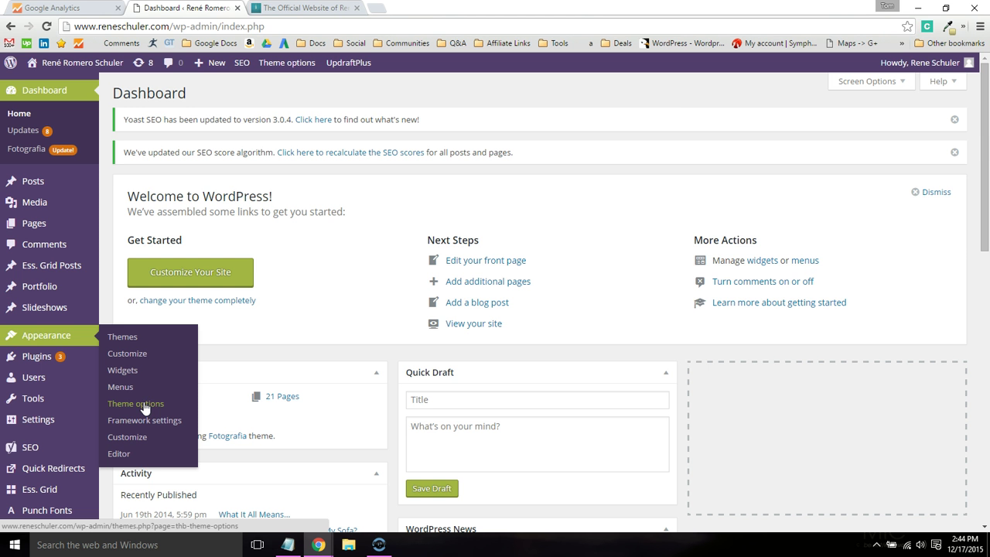
left_click(144, 407)
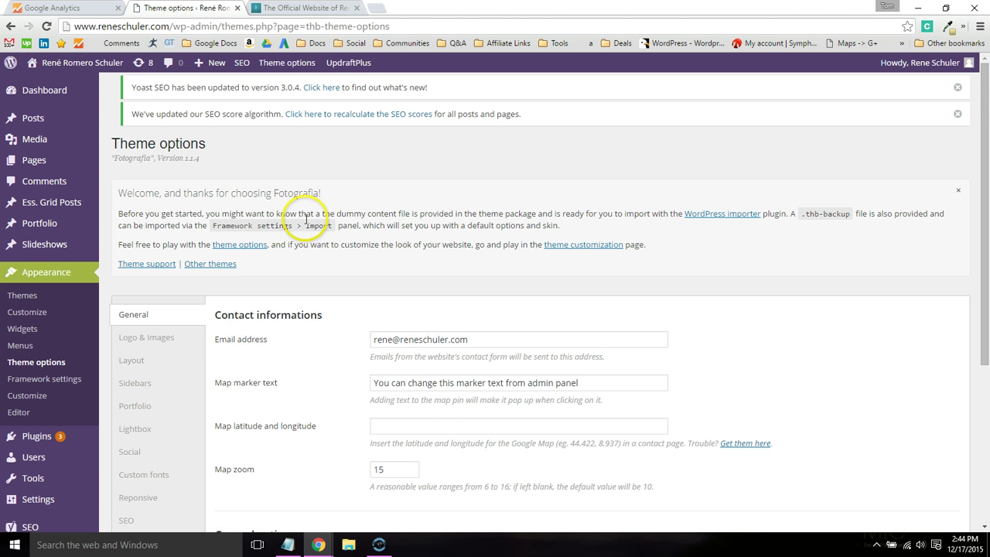
scroll(354, 230, "down", 1)
scroll(354, 230, "down", 1)
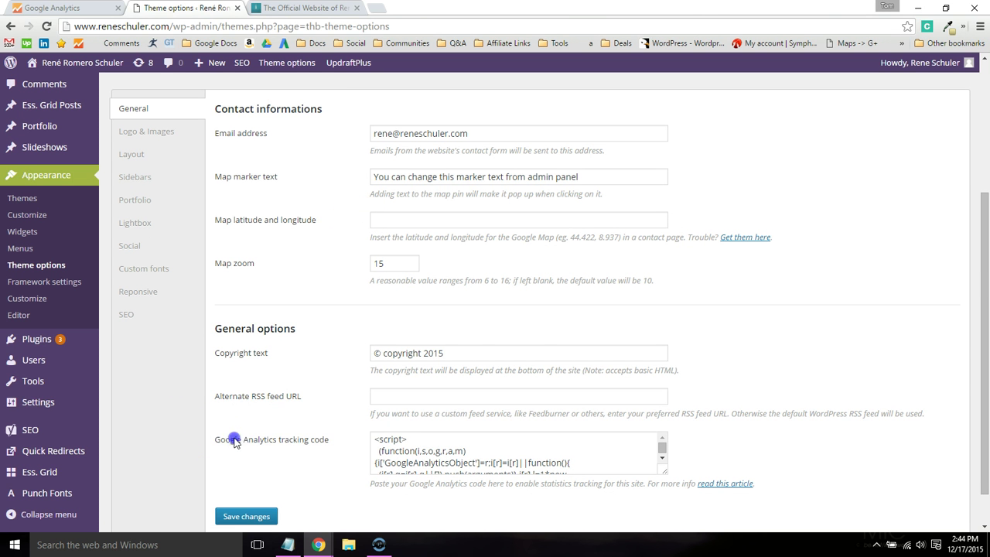
left_click_drag(297, 439, 340, 439)
- Overwrite the Google Analytics tracking code box with the copied tracking snippet
left_click(427, 450)
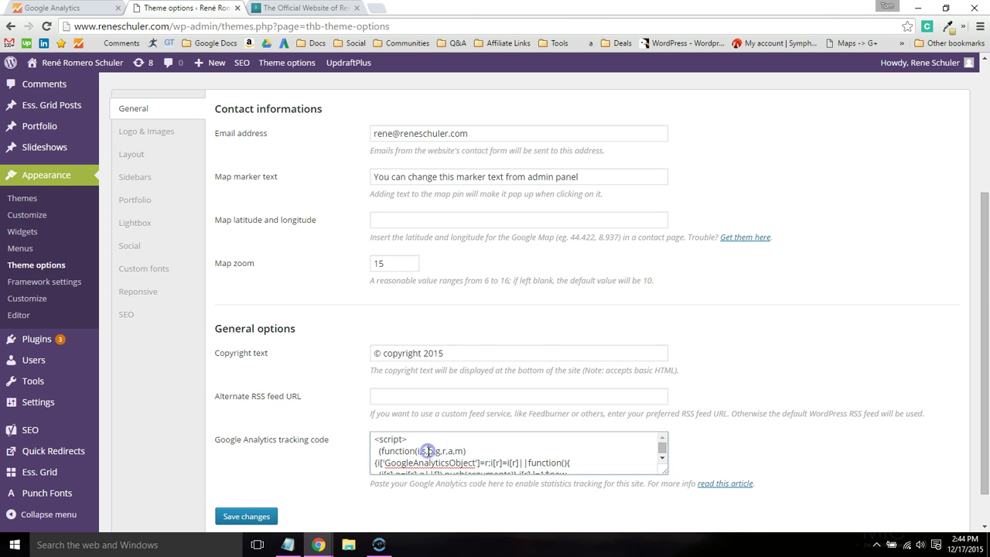
key("ctrl+a")
key("ctrl+v")
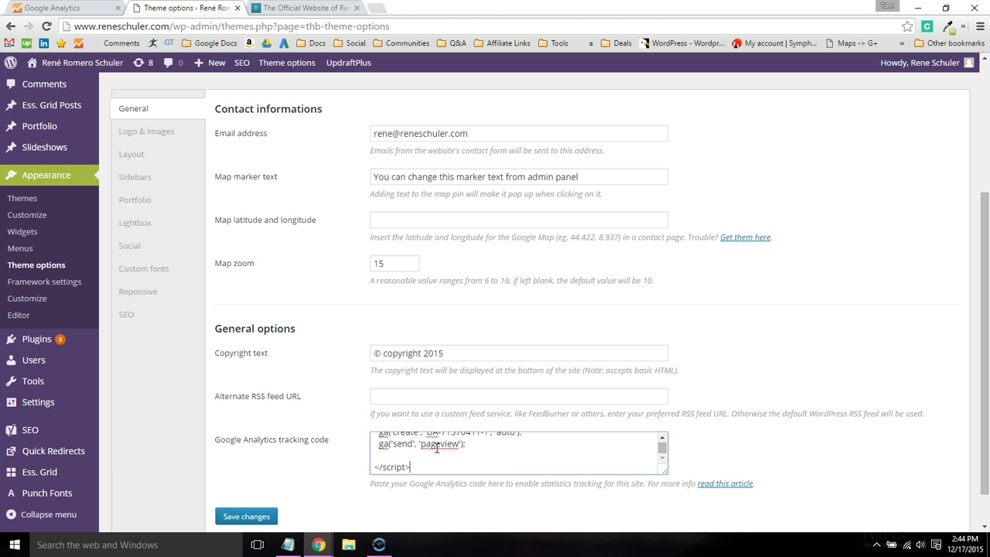
key("ctrl+a")
key("ctrl+v")
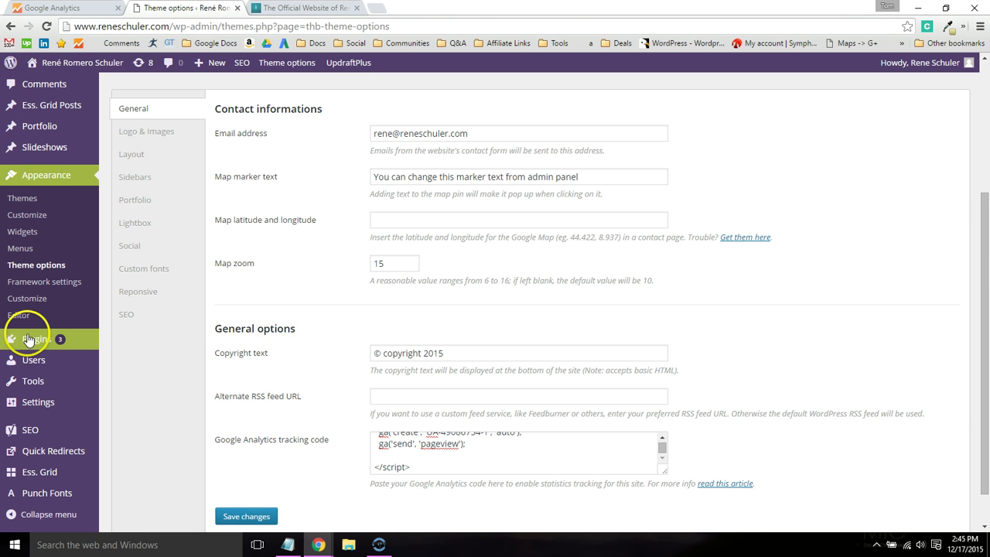
mouse_move(27, 340)
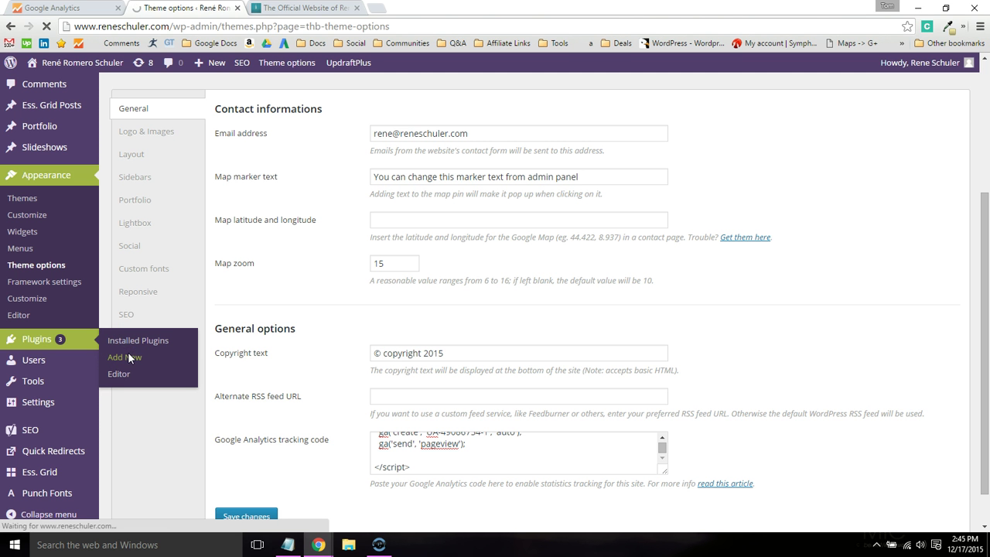
- Search Add New plugins for 'goo', then install and activate the Google Analytics 1.0.6 plugin
left_click(127, 357)
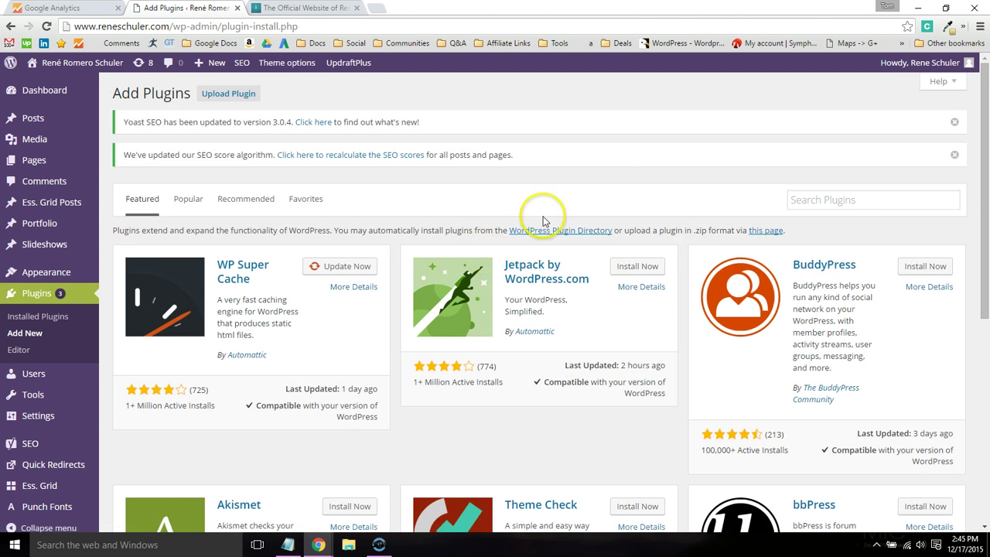
left_click(804, 201)
type("google analytics")
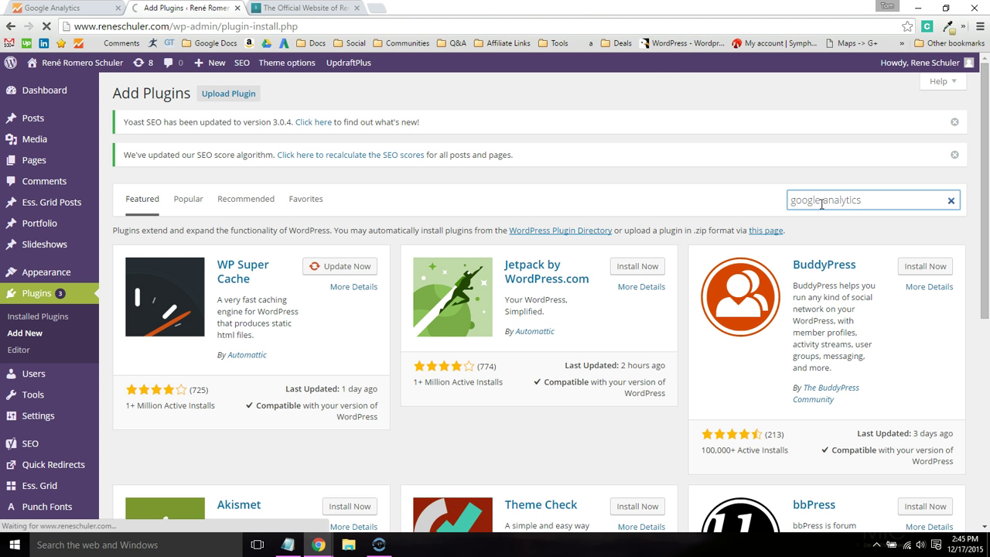
key("Return")
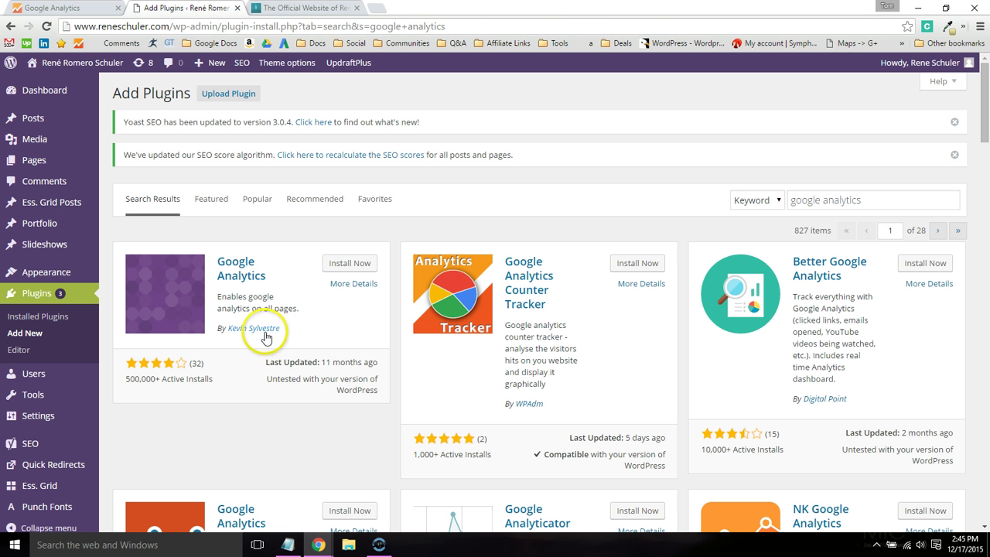
left_click(342, 261)
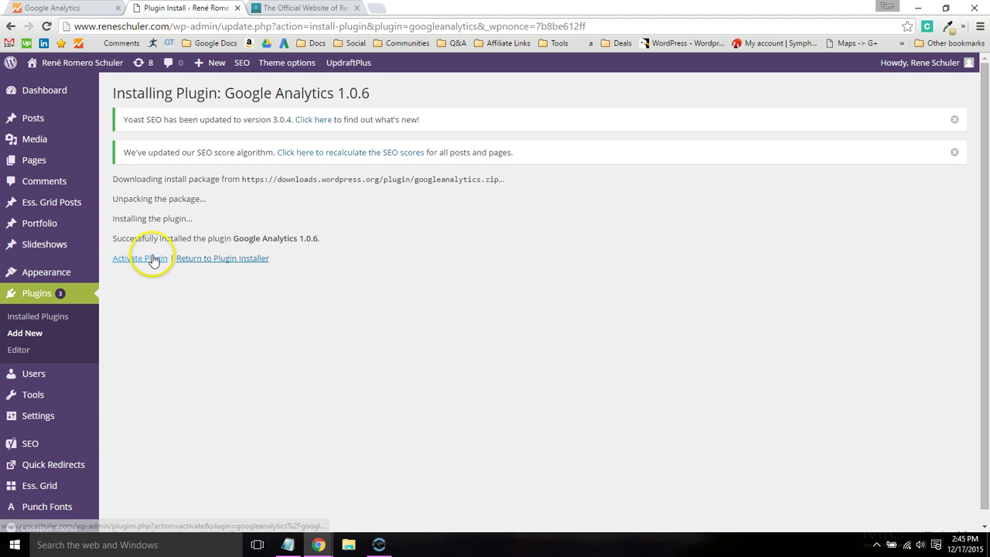
left_click(150, 259)
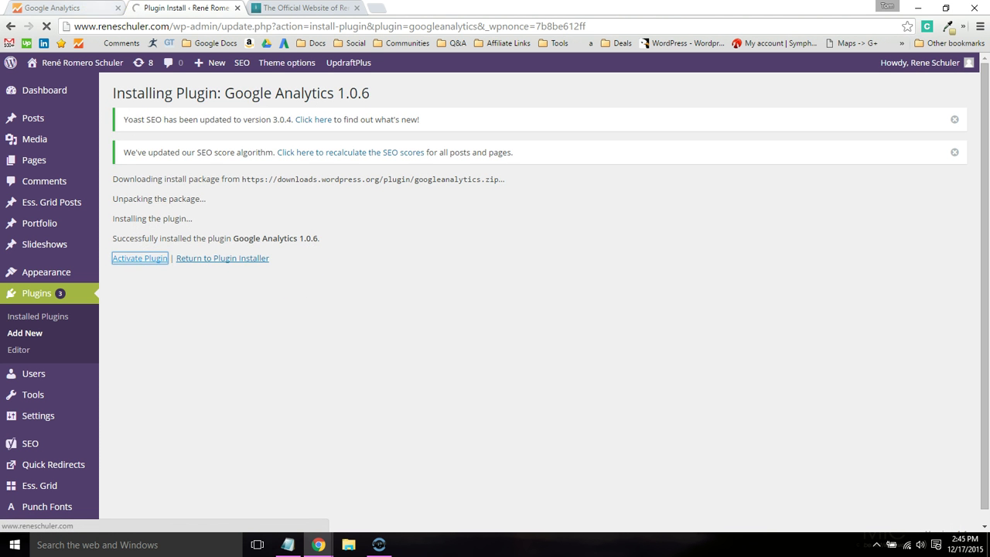
left_click(104, 8)
- Copy the property's Tracking ID and go back to the WordPress plugins list
left_click_drag(300, 172, 217, 172)
key("ctrl+c")
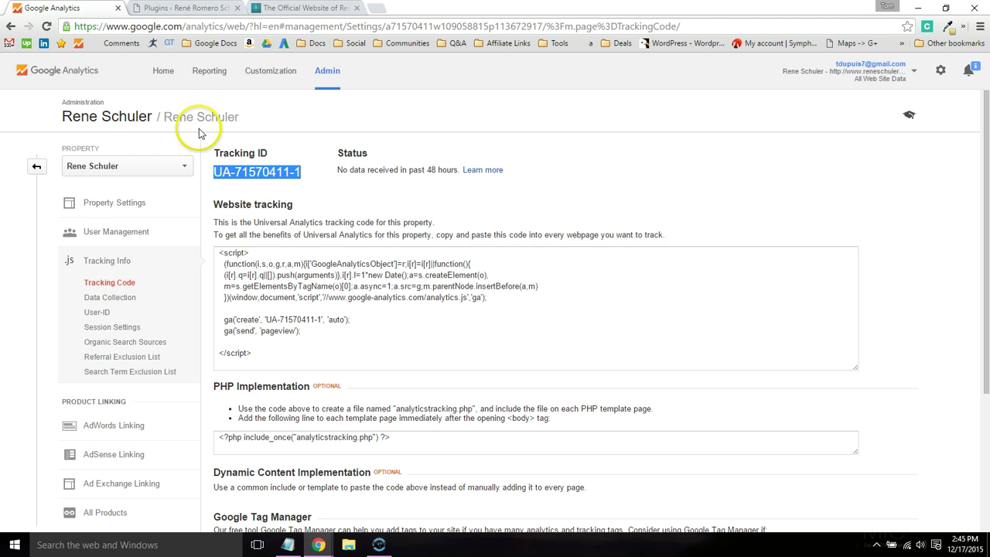
left_click(181, 8)
scroll(198, 176, "down", 3)
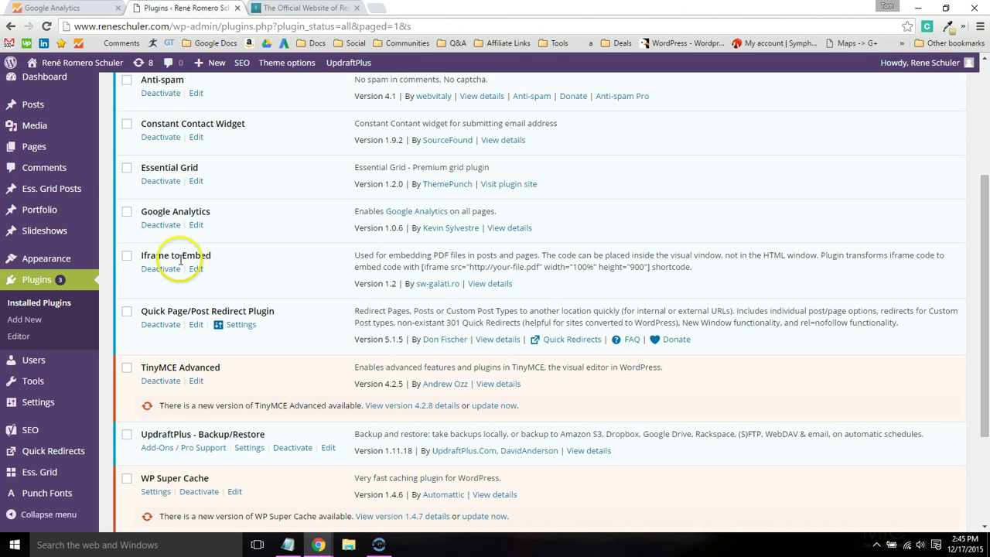
mouse_move(82, 405)
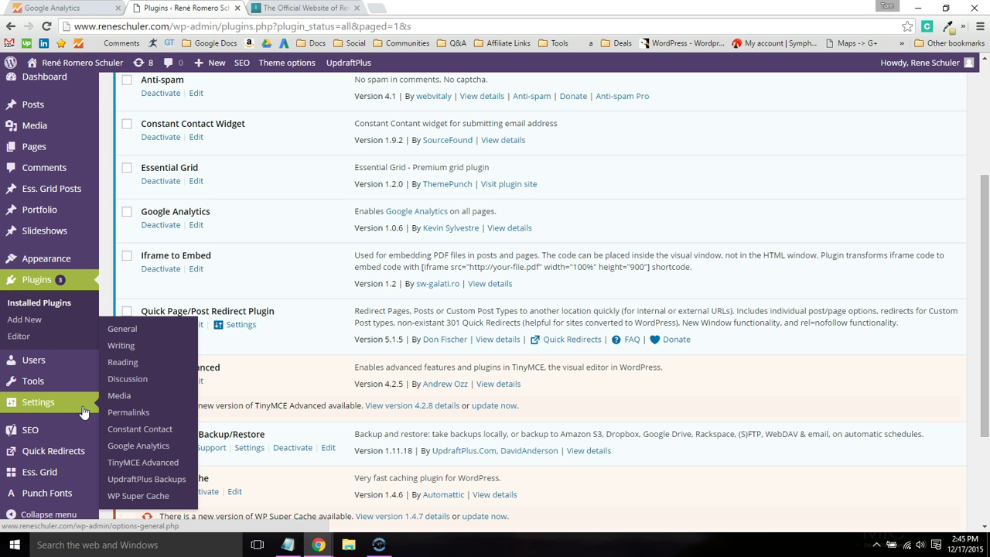
- In Settings > Google Analytics, replace Web Property ID UA-0000000-0 with the copied tracking ID
left_click(137, 445)
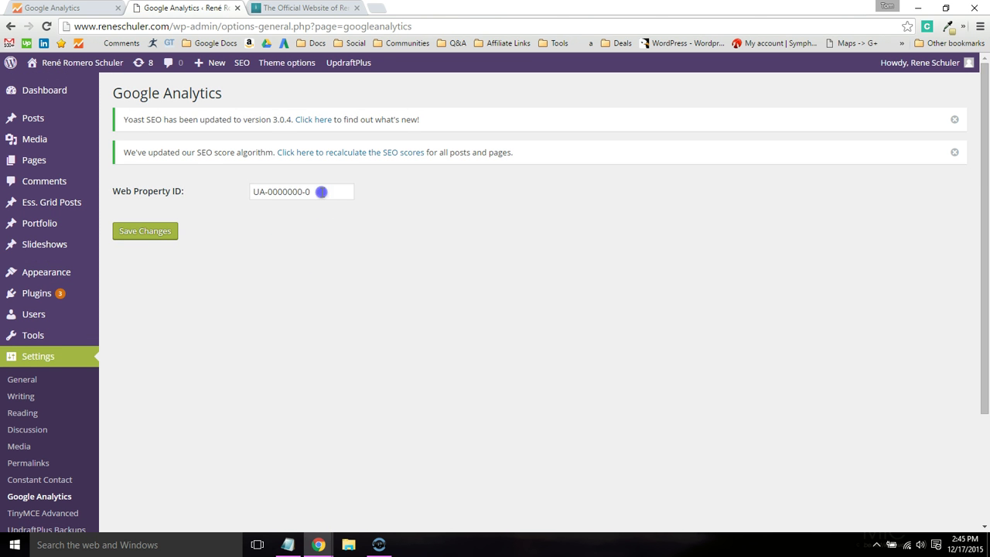
left_click_drag(320, 190, 209, 190)
key("ctrl+v")
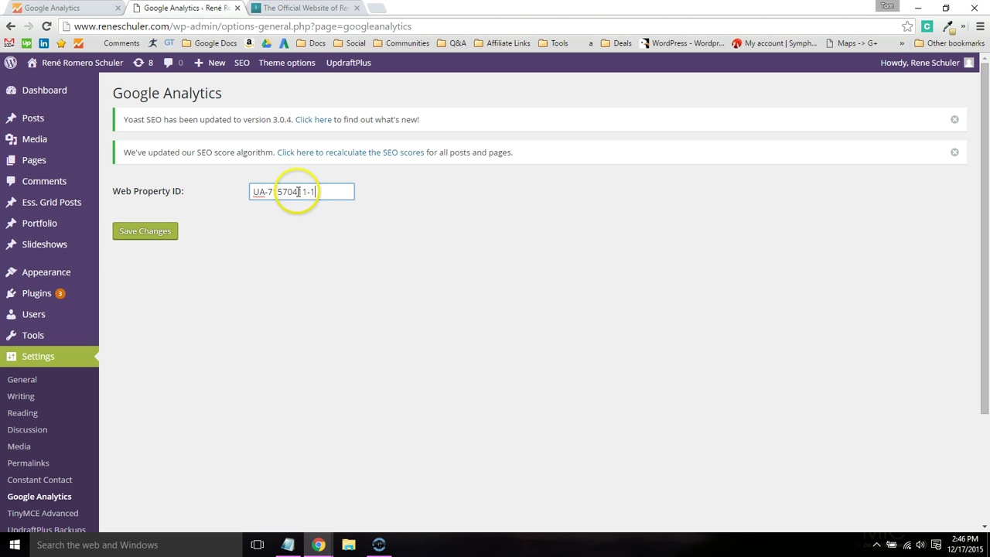
key("ctrl+shift+Tab")
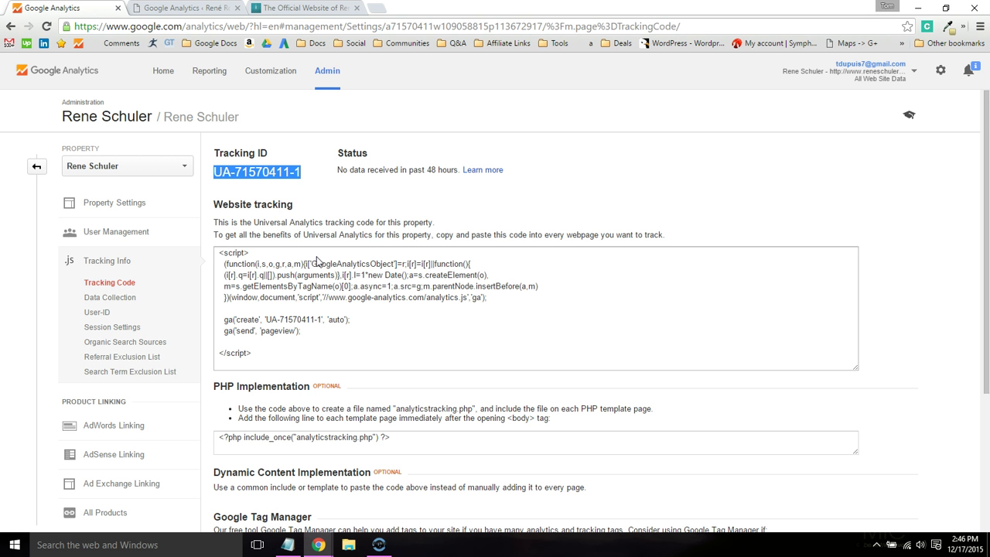
- Run a Google search for 'google analytics custom dashboards' from a new tab
left_click(378, 9)
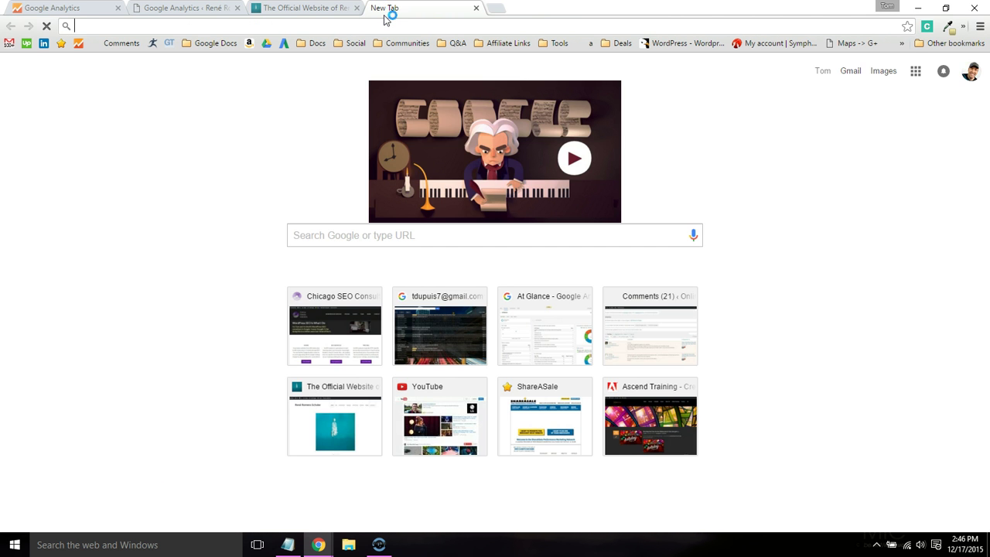
type("google analytics")
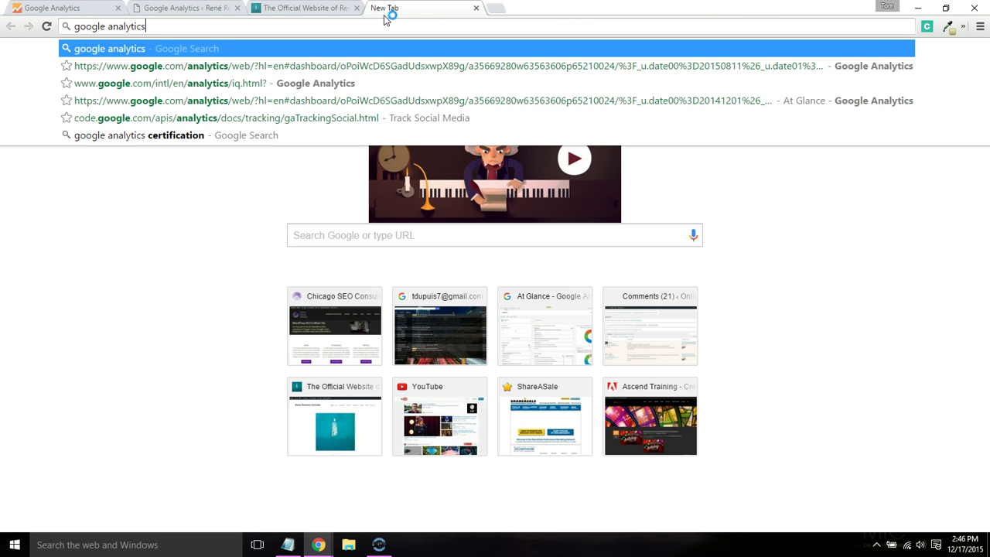
type("custom")
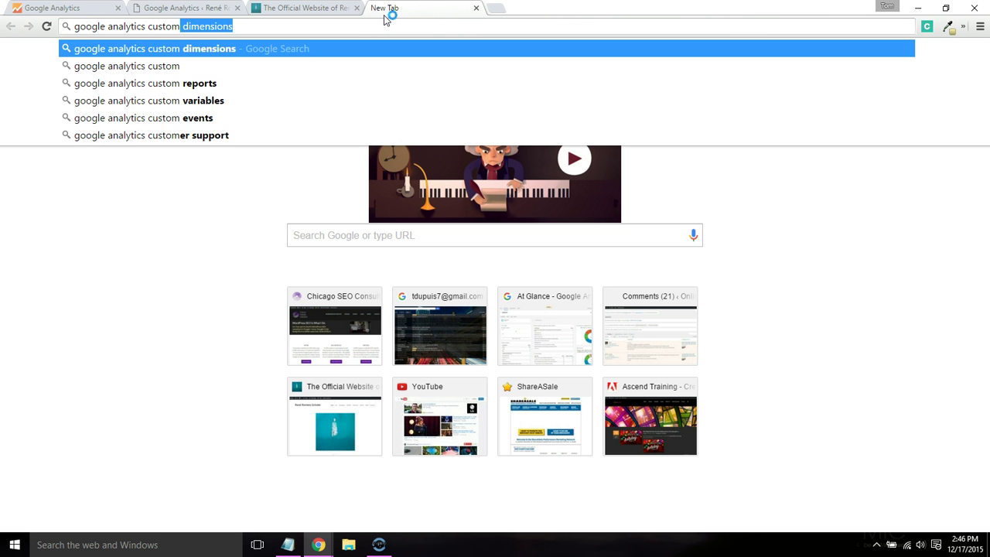
type(" dashboards")
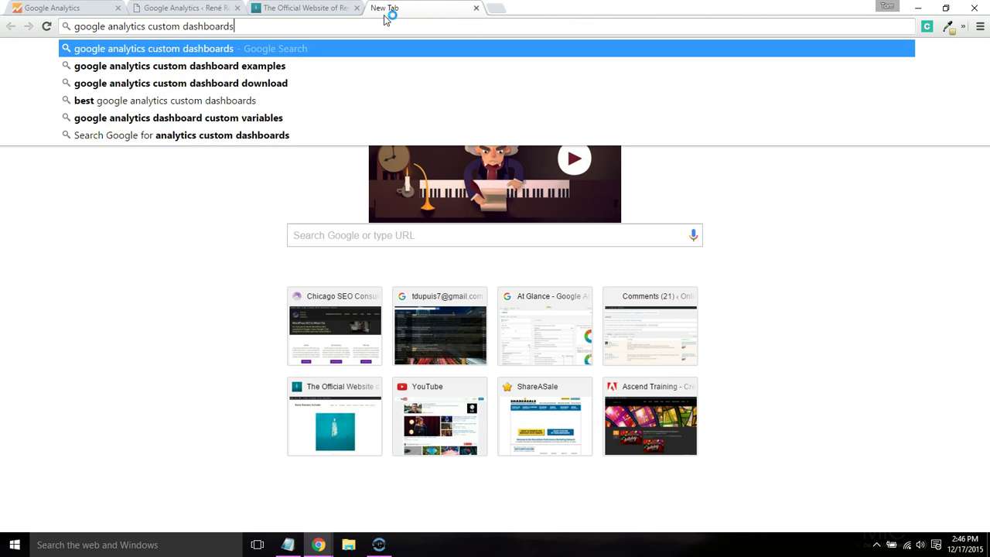
key("Return")
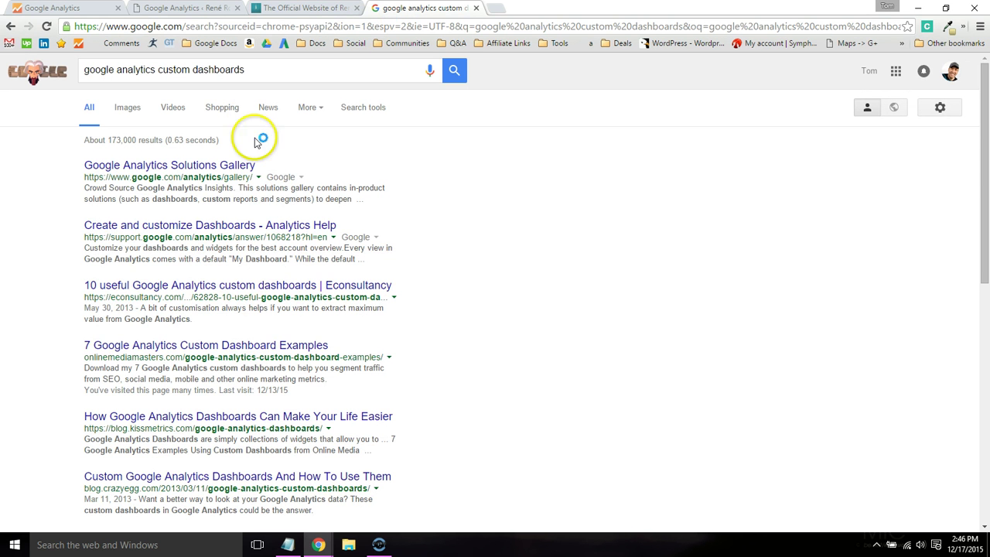
- Open the '7 Google Analytics Custom Dashboard Examples' article and scroll to its Mobile Dashboard section
left_click(243, 345)
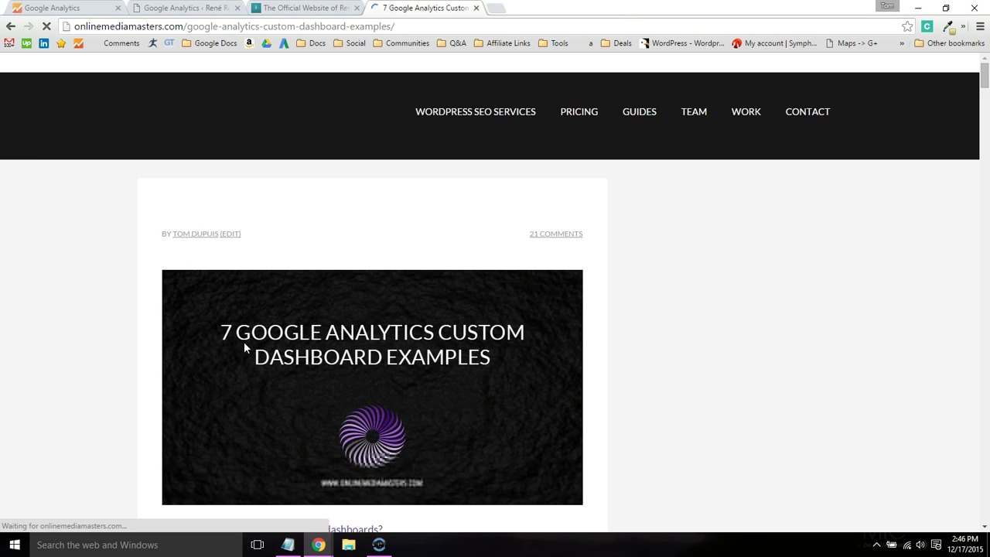
scroll(340, 269, "down", 5)
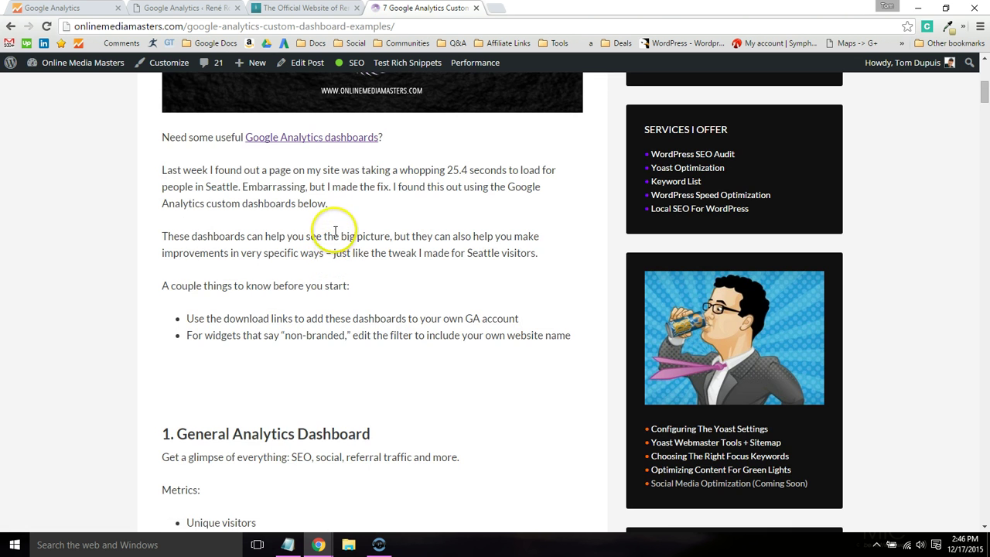
scroll(332, 228, "down", 4)
scroll(332, 232, "down", 1)
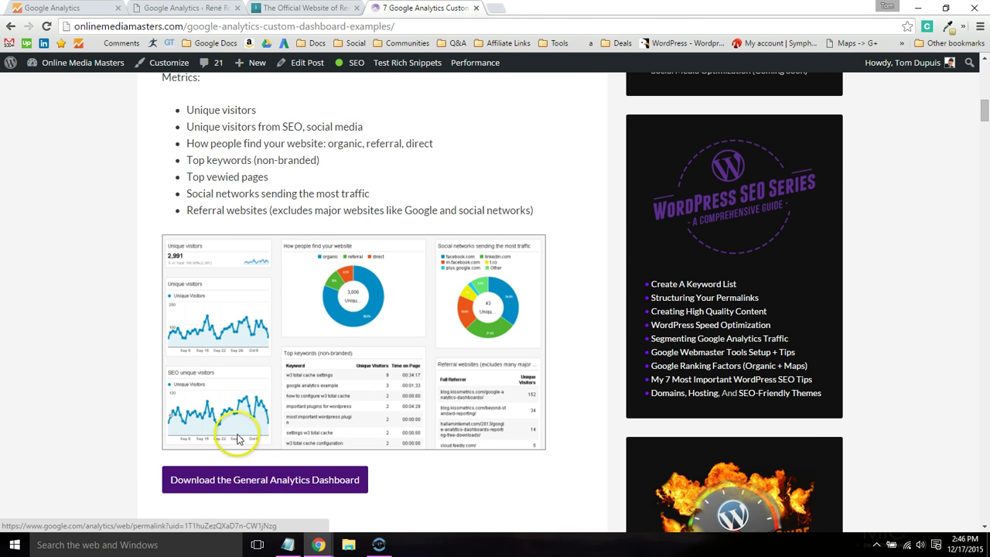
scroll(175, 344, "up", 1)
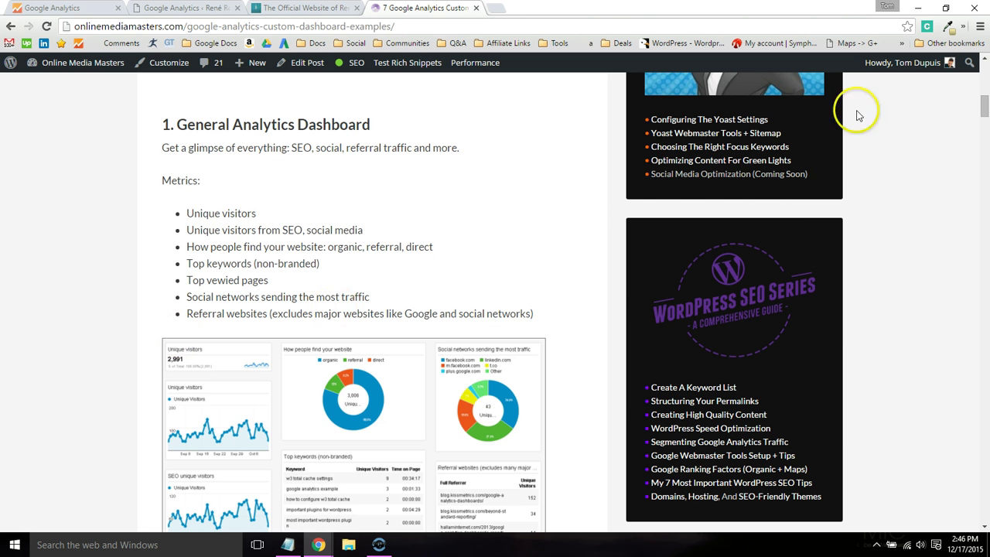
left_click_drag(980, 113, 979, 212)
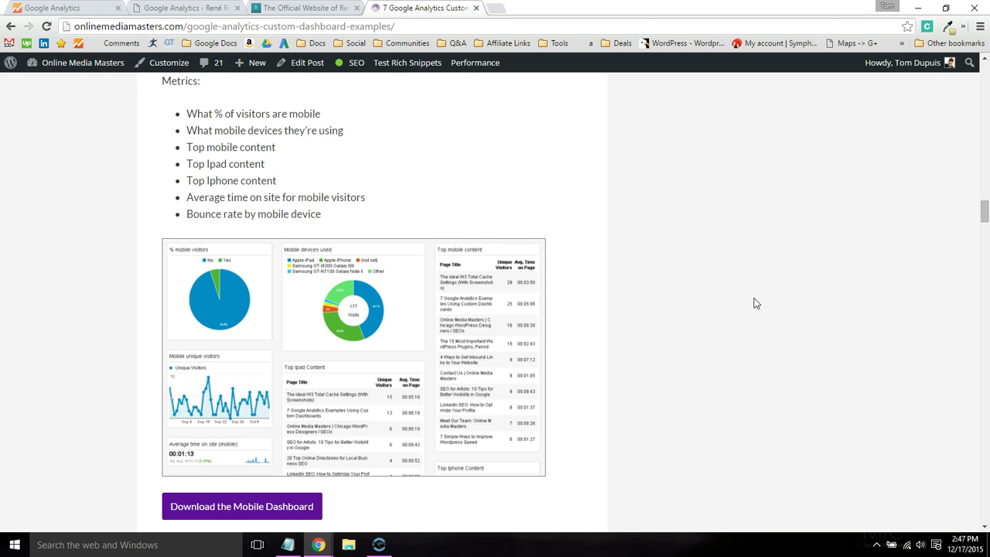
left_click(757, 301)
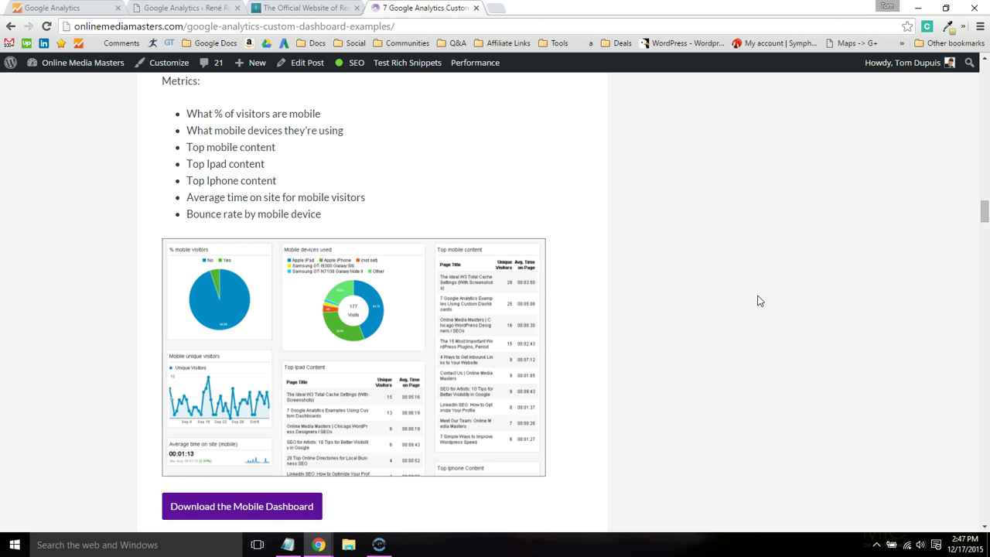